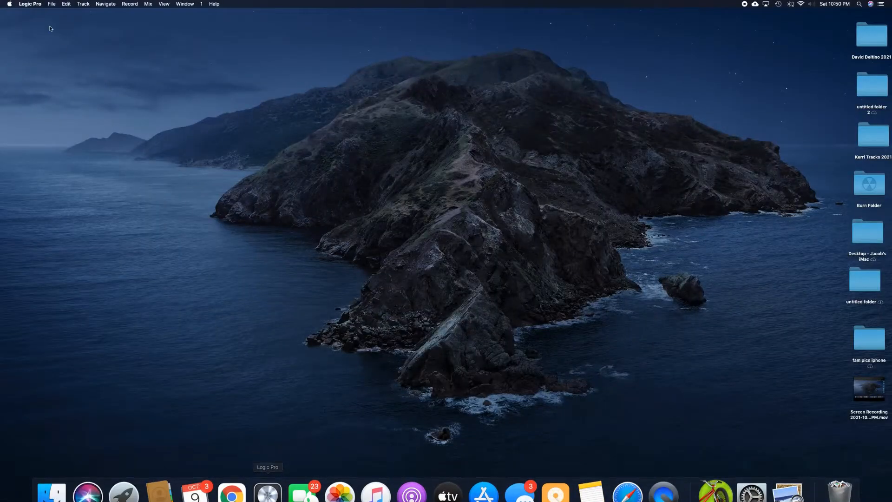
Step: Create a new project with one software instrument track and choose the Deluxe Modern electric piano sound
left_click(50, 4)
left_click(51, 11)
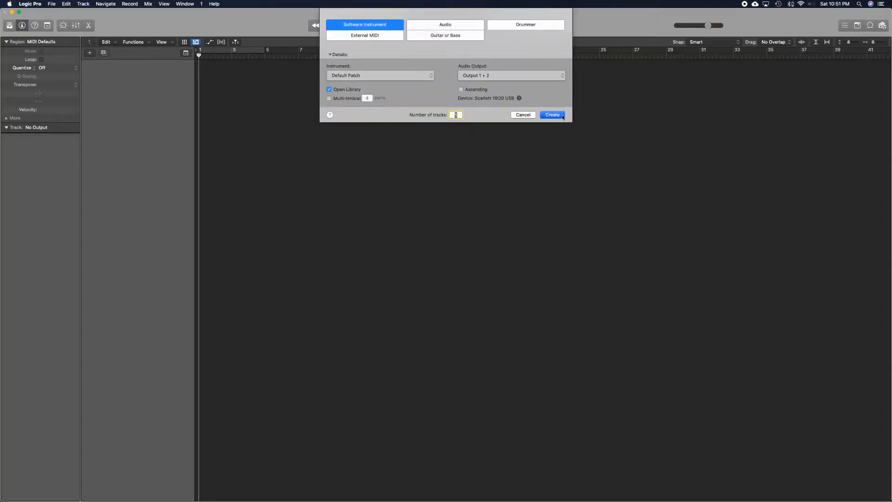
left_click(553, 115)
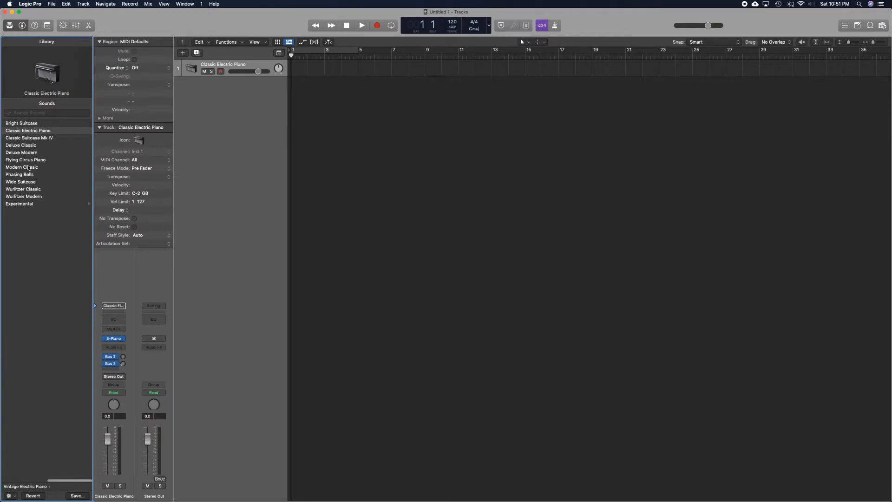
left_click(24, 153)
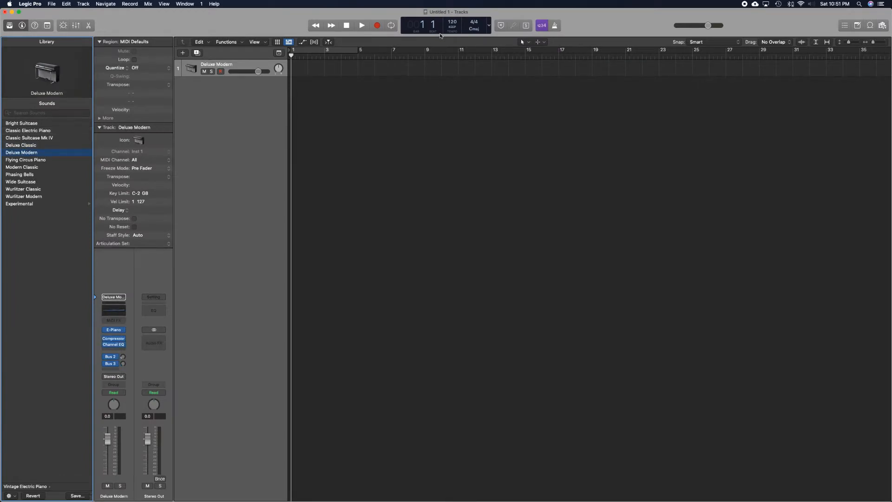
Step: Set Smart Tempo to ADAPT – Adapt Project Tempo and stop the free-tempo piano recording
left_click(452, 27)
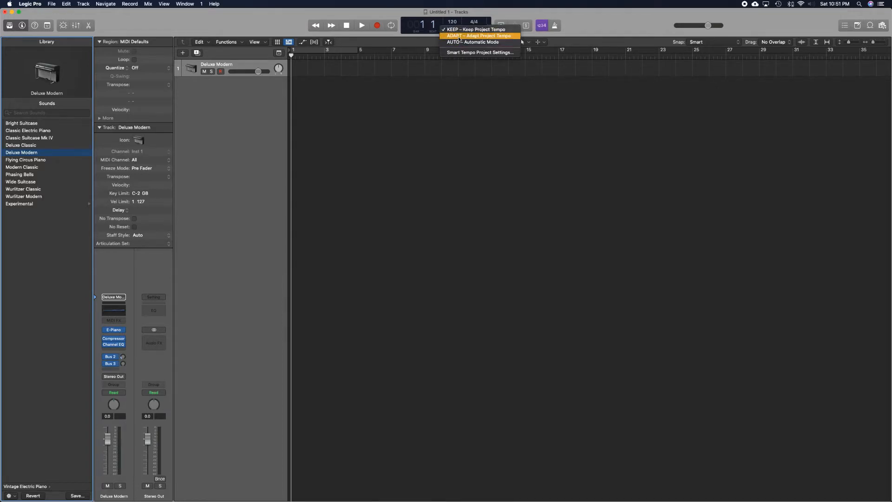
left_click(459, 36)
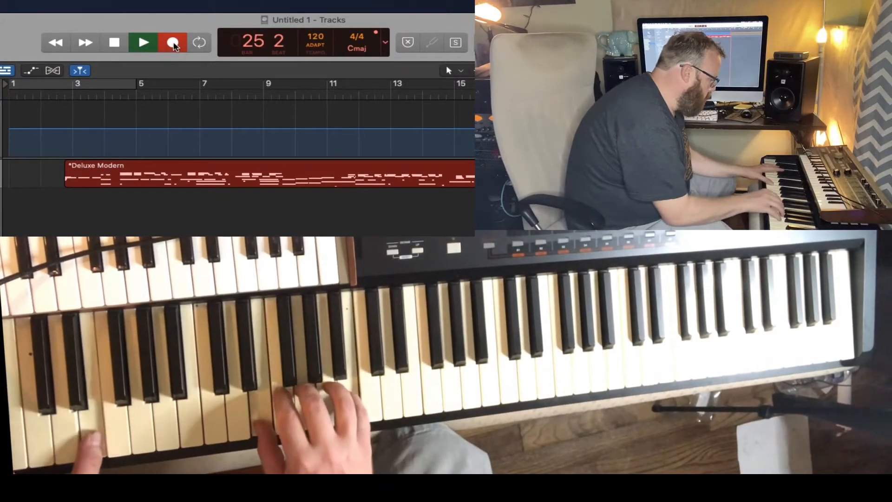
key("space")
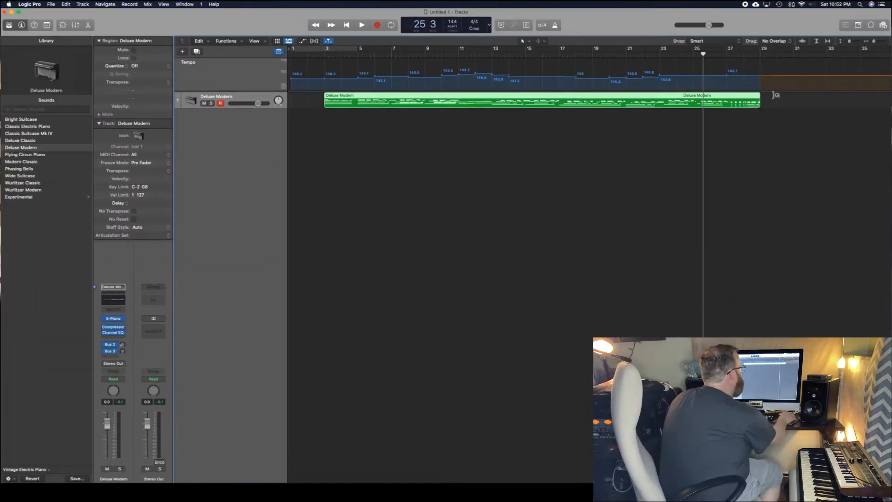
Step: Examine the end of the recorded piano region and its detected tempo map around bars 121 to 133
left_click_drag(761, 95, 887, 100)
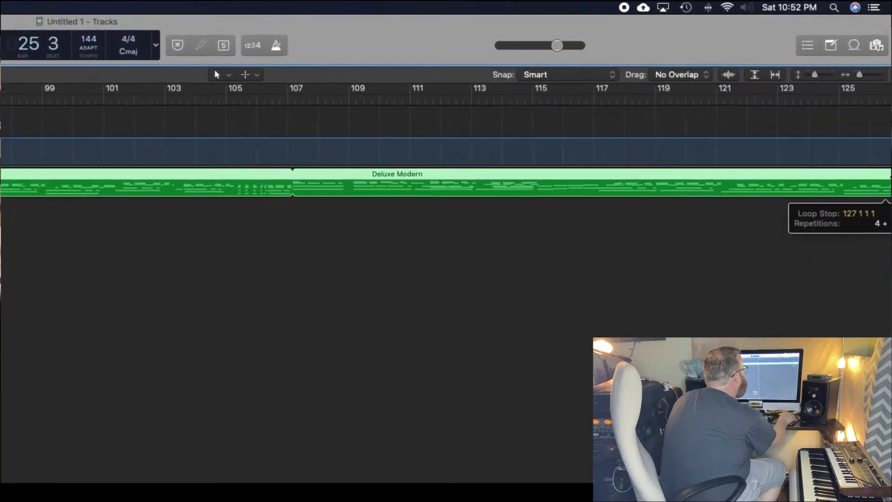
left_click_drag(887, 177, 886, 178)
left_click_drag(887, 312, 887, 312)
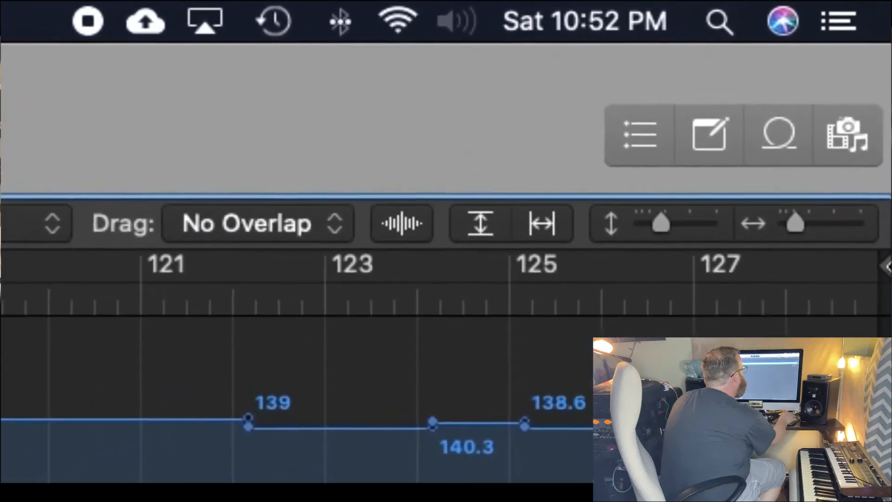
left_click_drag(882, 297, 692, 325)
left_click(764, 328)
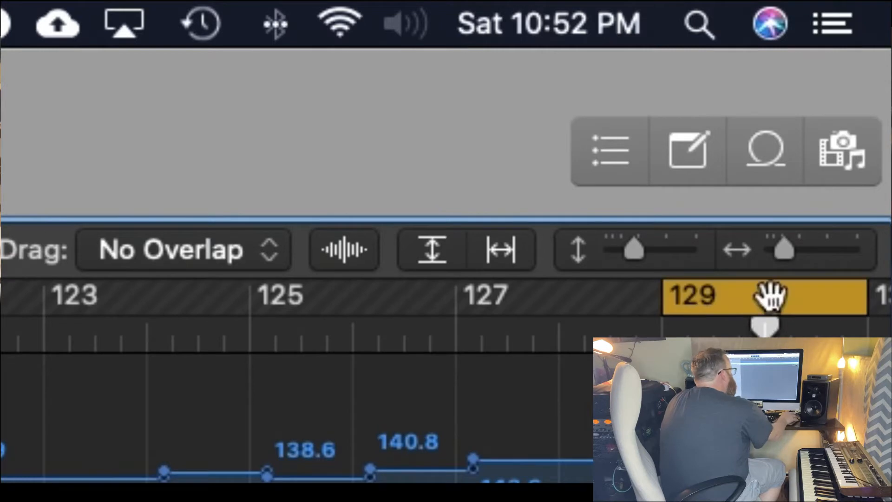
left_click(772, 295)
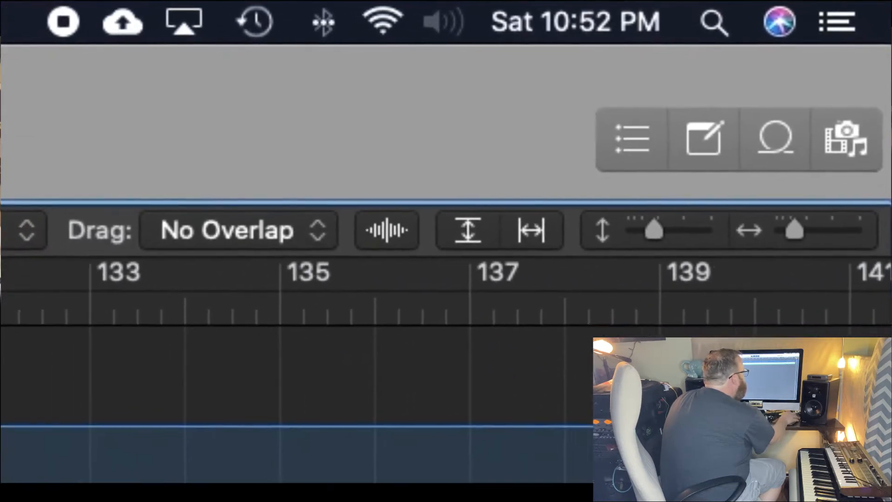
left_click_drag(878, 480, 170, 479)
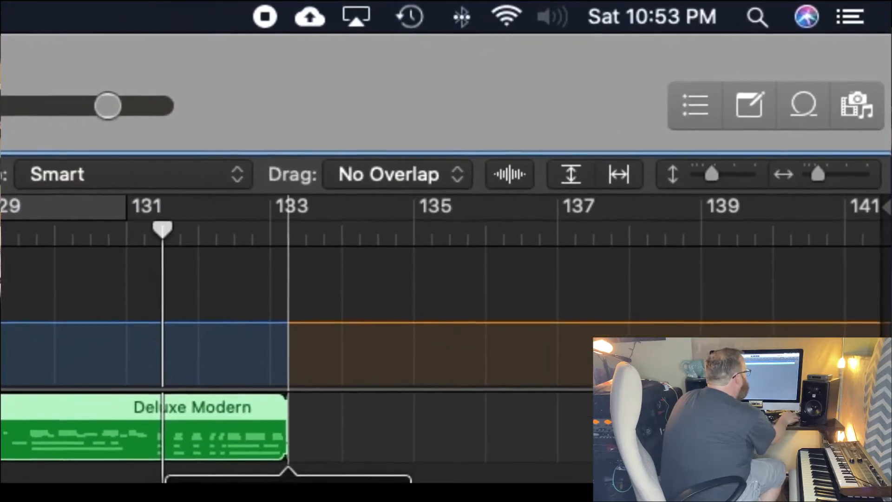
left_click_drag(818, 174, 832, 174)
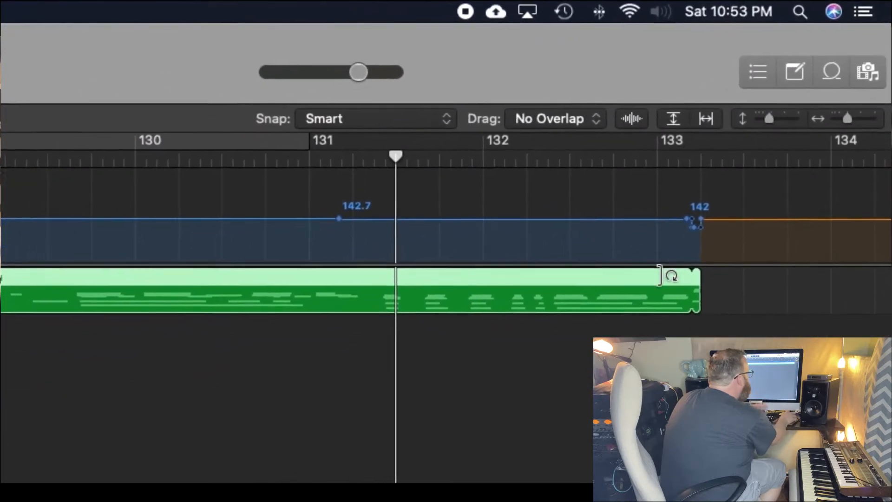
left_click_drag(862, 111, 835, 100)
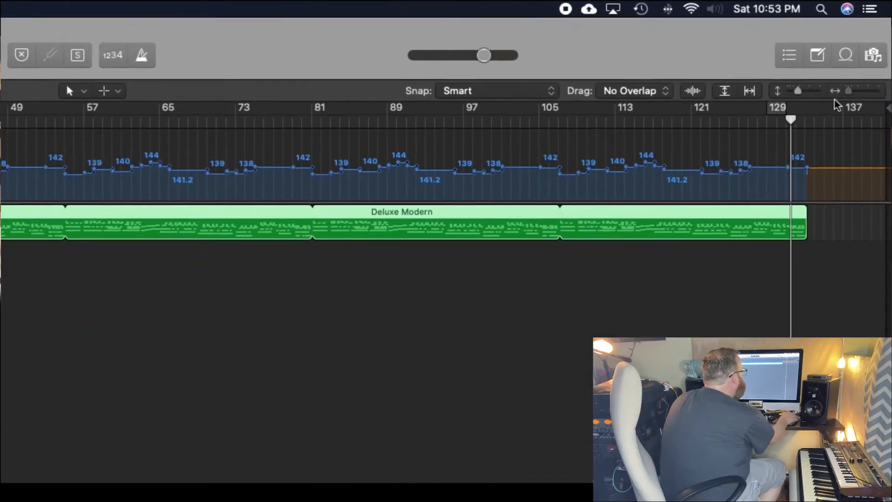
Step: Play back the recording from the start while zooming in on the region and tempo curve
left_click(70, 83)
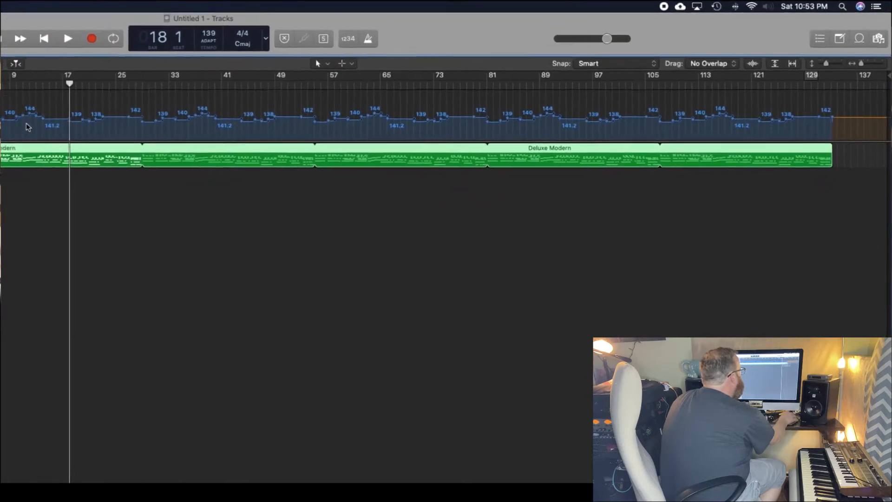
left_click(3, 81)
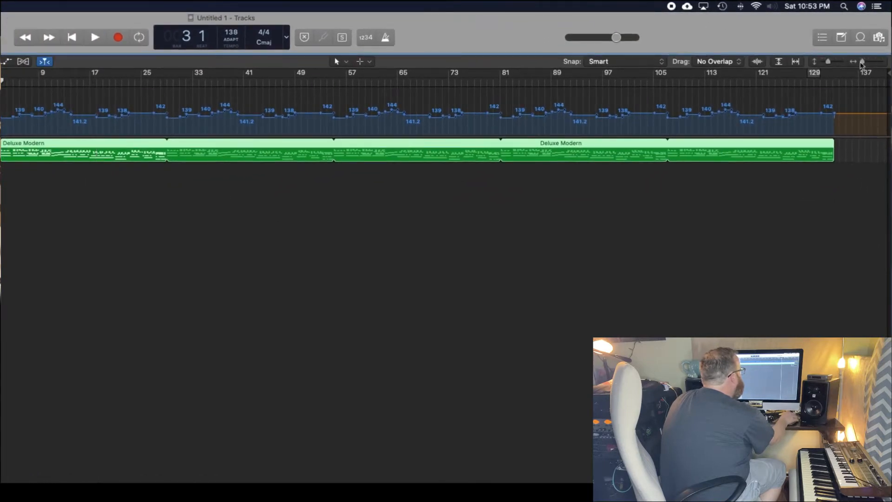
left_click_drag(863, 65, 873, 65)
key("space")
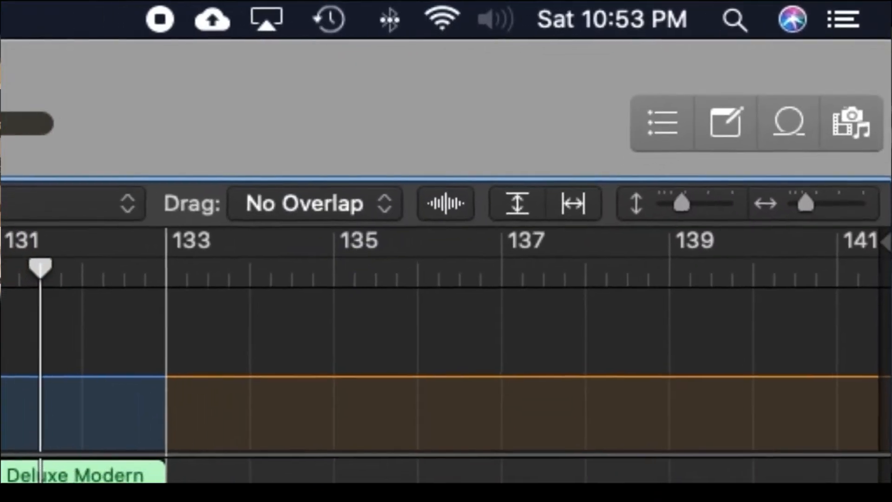
left_click_drag(166, 493, 187, 493)
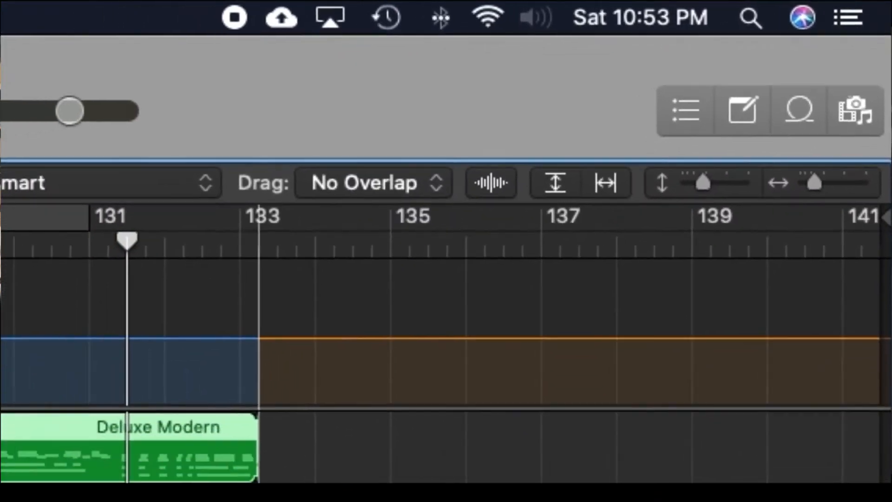
left_click_drag(805, 203, 816, 203)
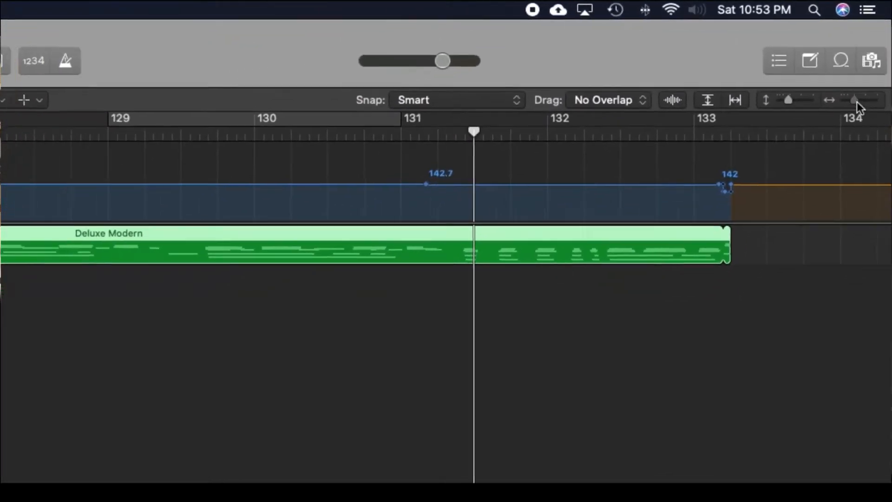
left_click_drag(846, 121, 831, 120)
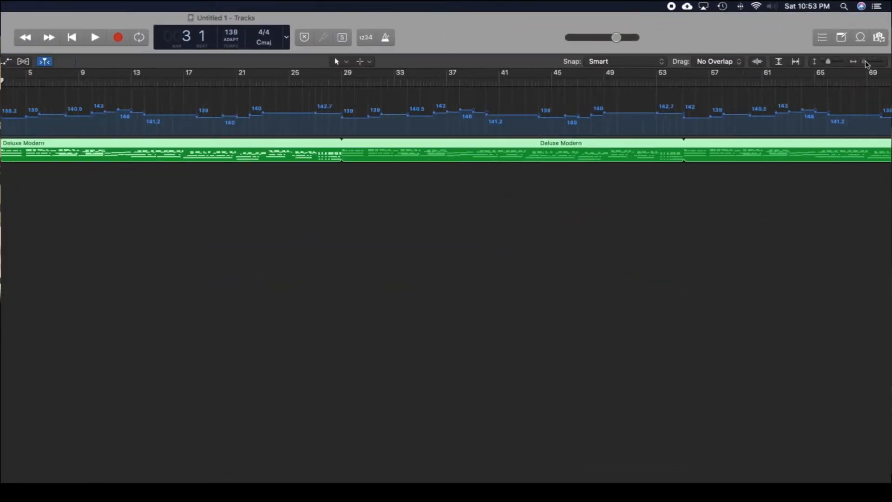
left_click_drag(867, 64, 870, 64)
key("space")
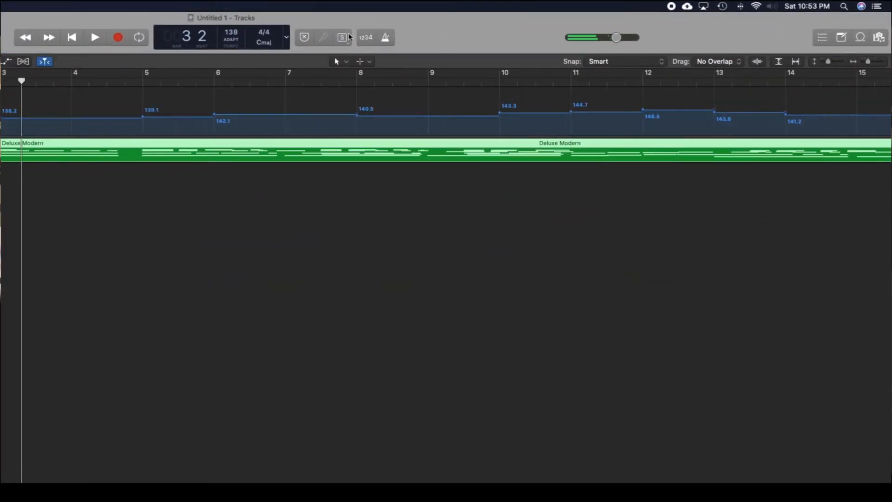
Step: Play the performance again while zooming closely into the notes around bars 21 to 29
left_click_drag(868, 61, 859, 64)
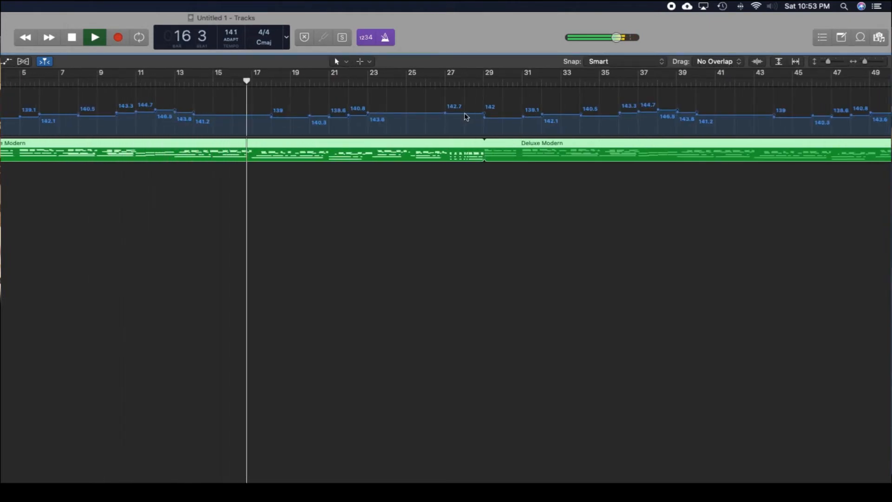
mouse_move(865, 62)
left_mouse_down()
mouse_move(838, 63)
mouse_move(869, 62)
left_mouse_up()
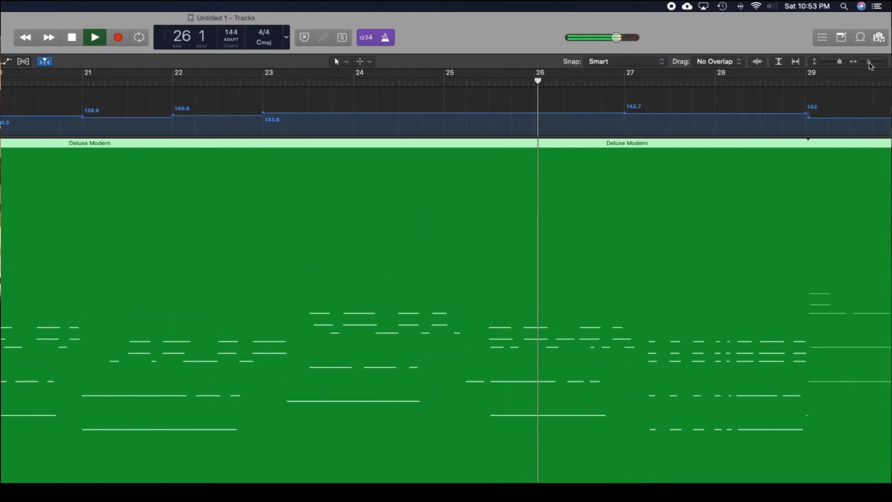
key("space")
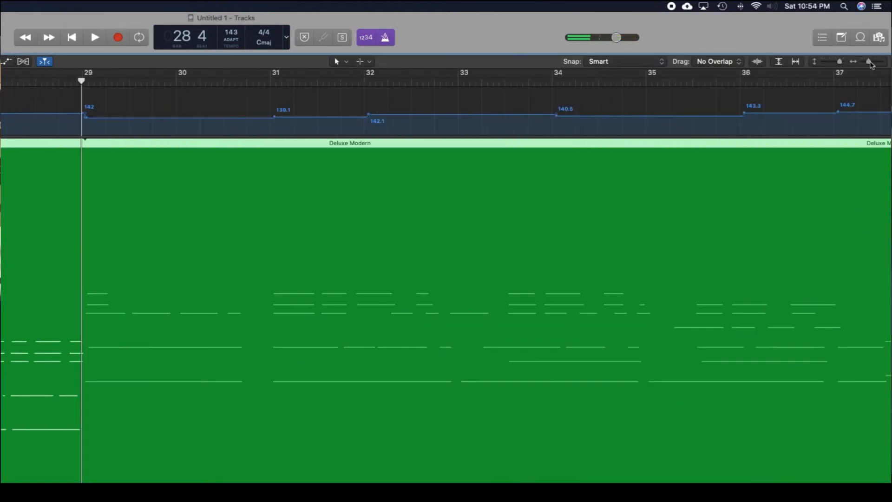
left_click_drag(869, 61, 862, 62)
Step: Shorten the piano region to end at bar 29 and extend it again to about bar 133
left_click_drag(826, 145, 127, 252)
left_click_drag(863, 62, 877, 63)
left_click_drag(338, 339, 214, 338)
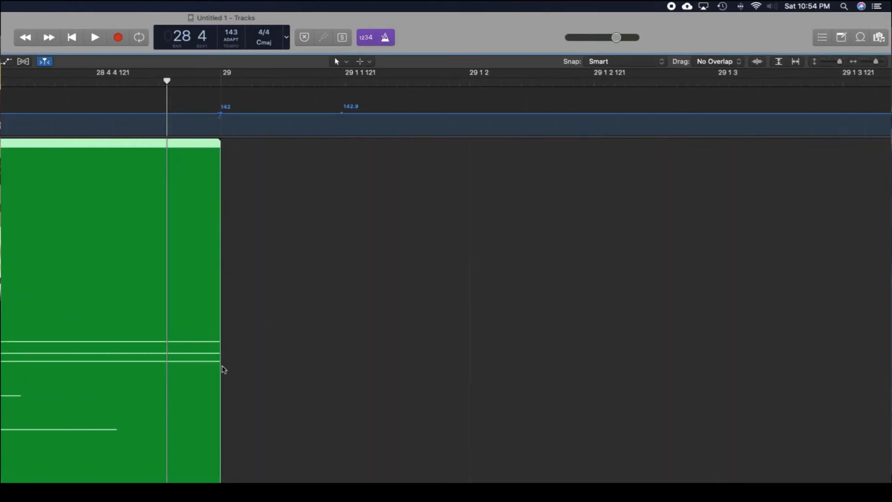
left_click_drag(876, 61, 879, 62)
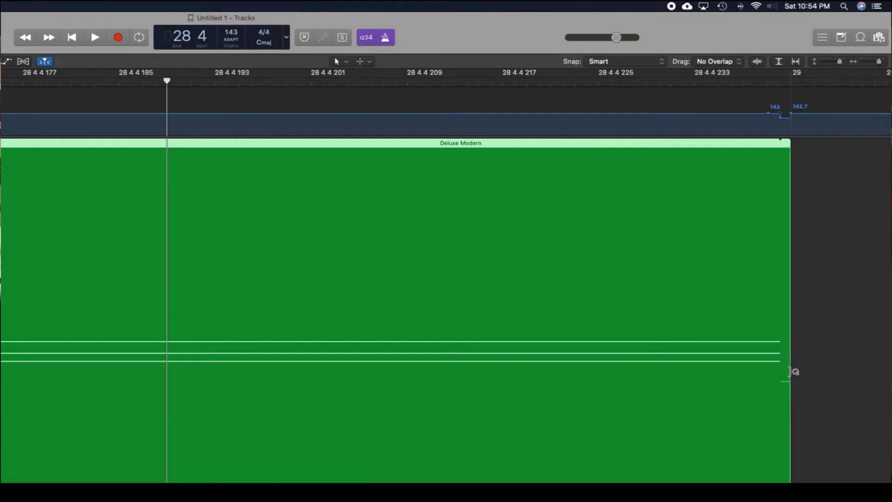
key("super+z")
left_click_drag(879, 62, 867, 74)
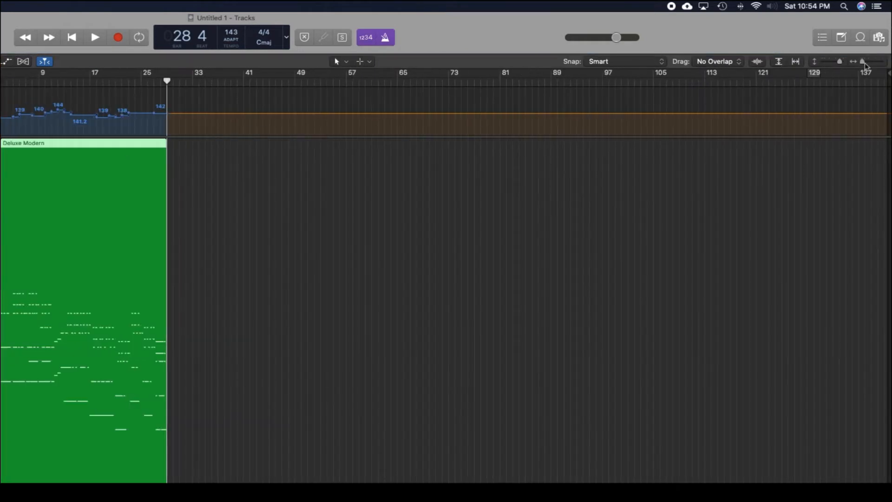
left_click_drag(171, 146, 832, 195)
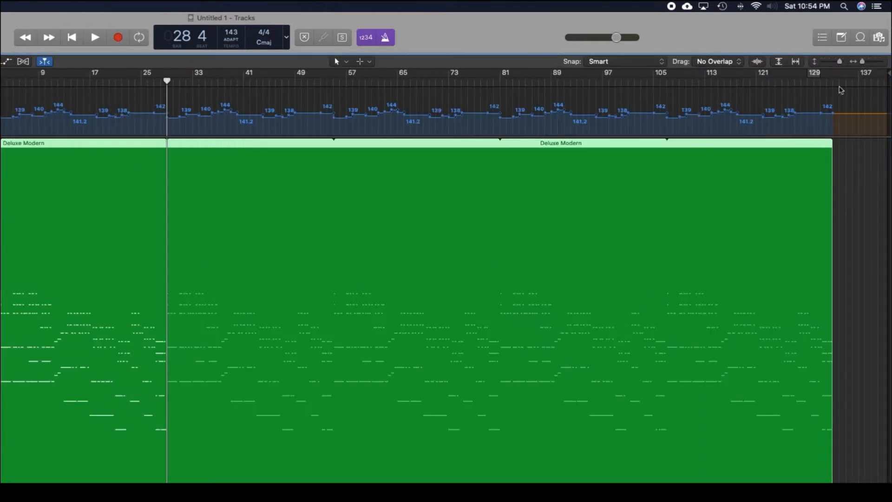
Step: Add the Slow Jam audio region on a new track and switch Smart Tempo to KEEP mode
key("alt+super+n")
left_click(367, 33)
left_click(373, 154)
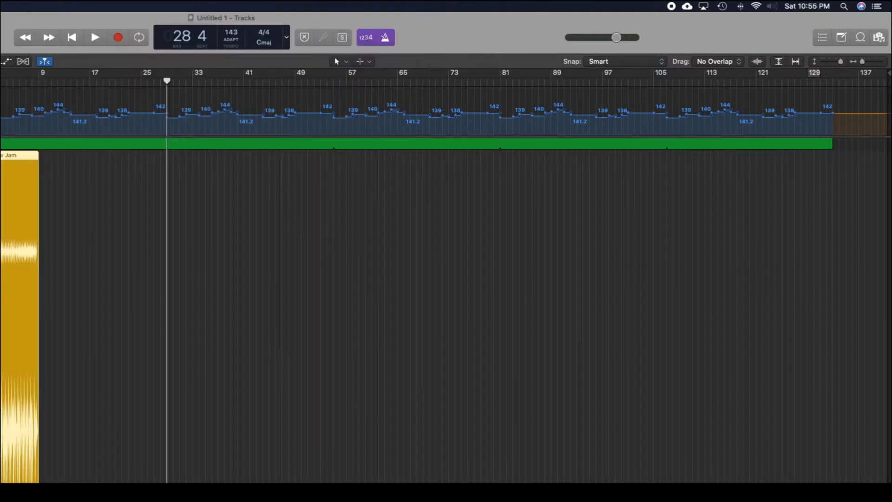
left_click(245, 45)
left_click(245, 43)
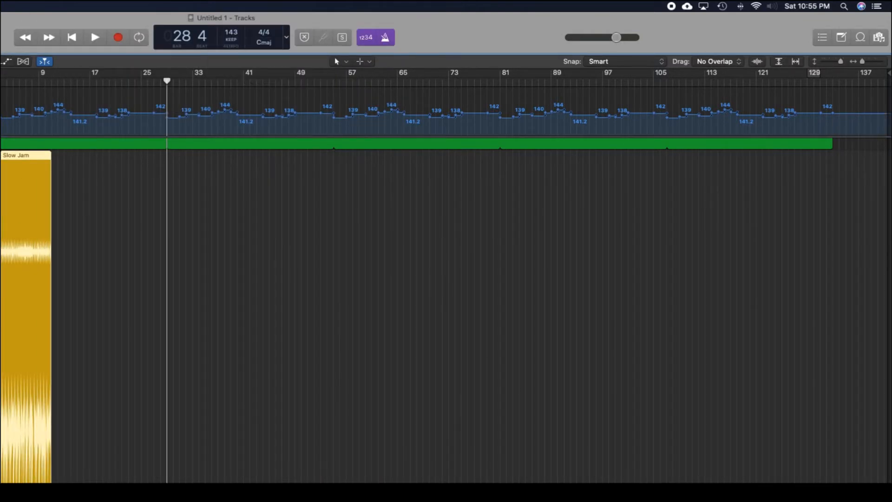
Step: Loop the Slow Jam region out to about bar 133 and play the project back from the start
left_click_drag(167, 79, 51, 81)
left_click_drag(52, 155, 833, 175)
key("space")
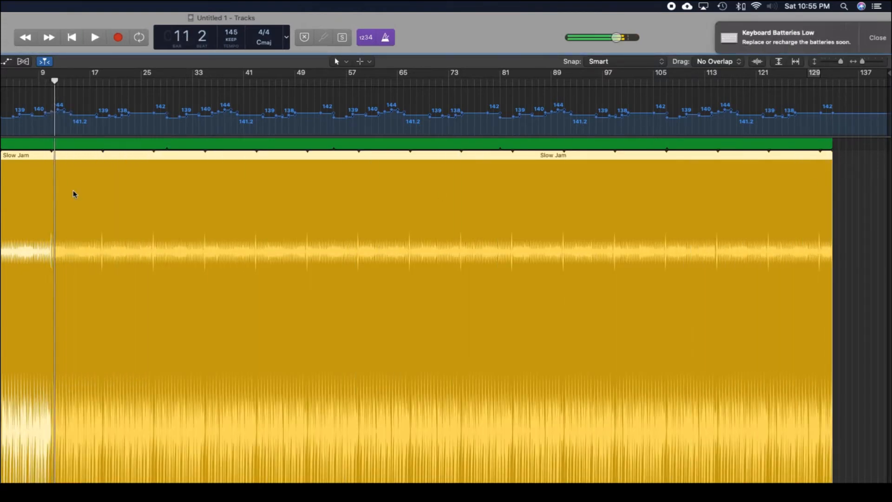
key("Return")
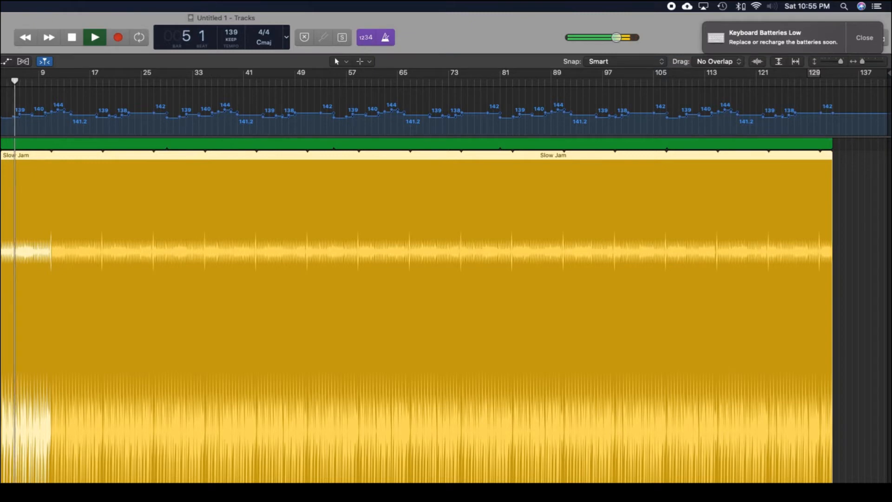